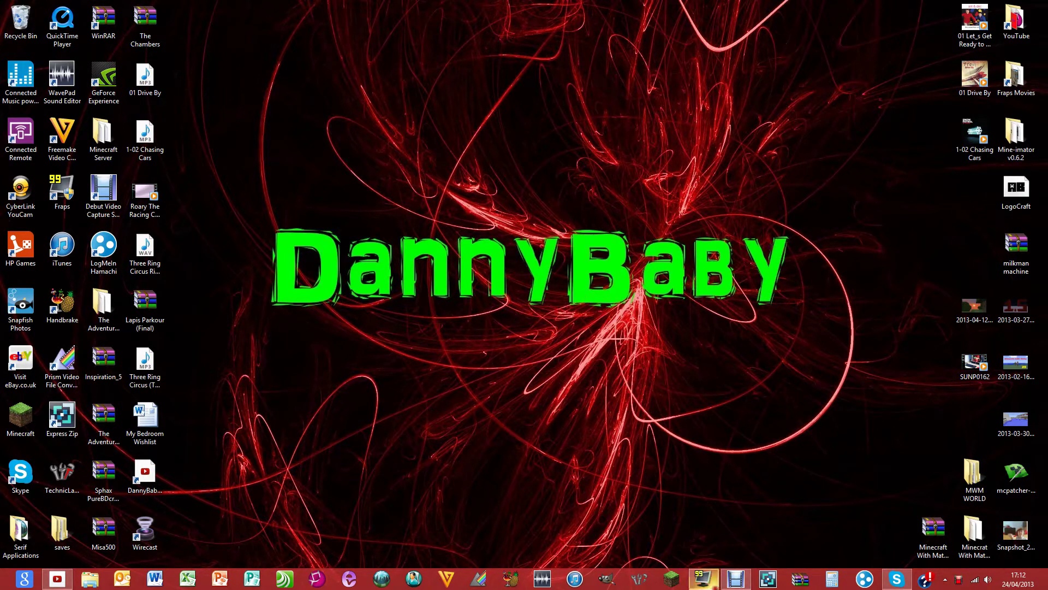
Open the Fraps general settings window and return to the desktop from the Start screen.
left_click(704, 579)
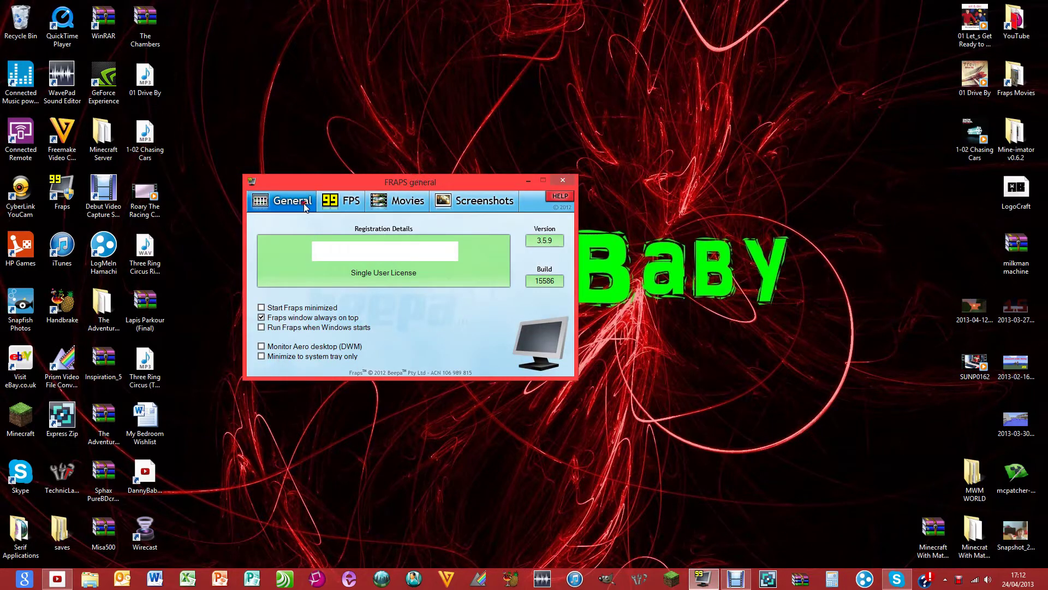
left_click(16, 582)
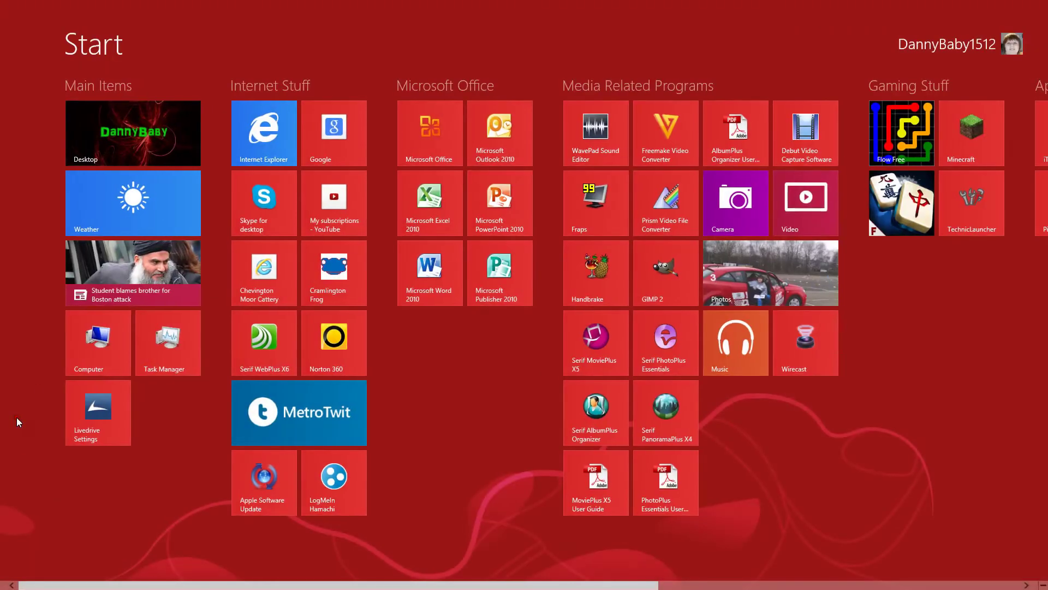
left_click(106, 140)
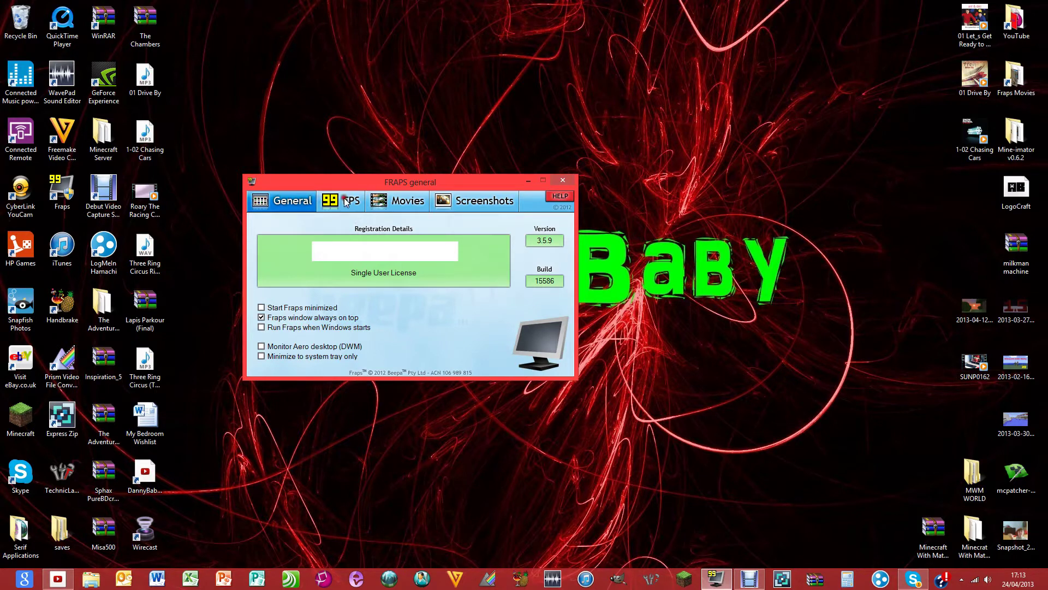
Examine the FPS benchmark settings and the folder where benchmarks are saved, closing that folder when done.
left_click(345, 203)
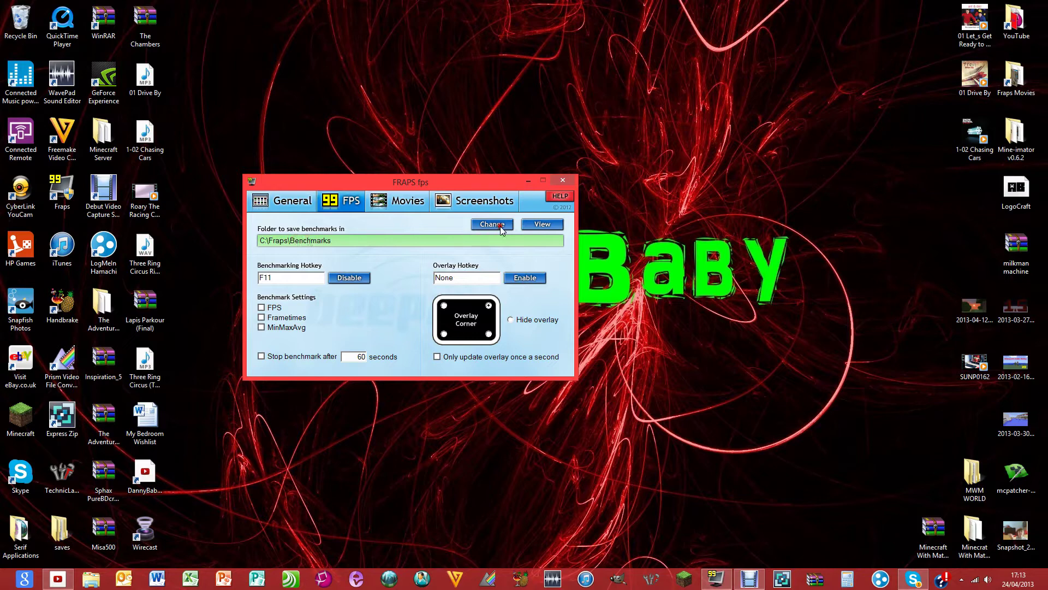
left_click(541, 225)
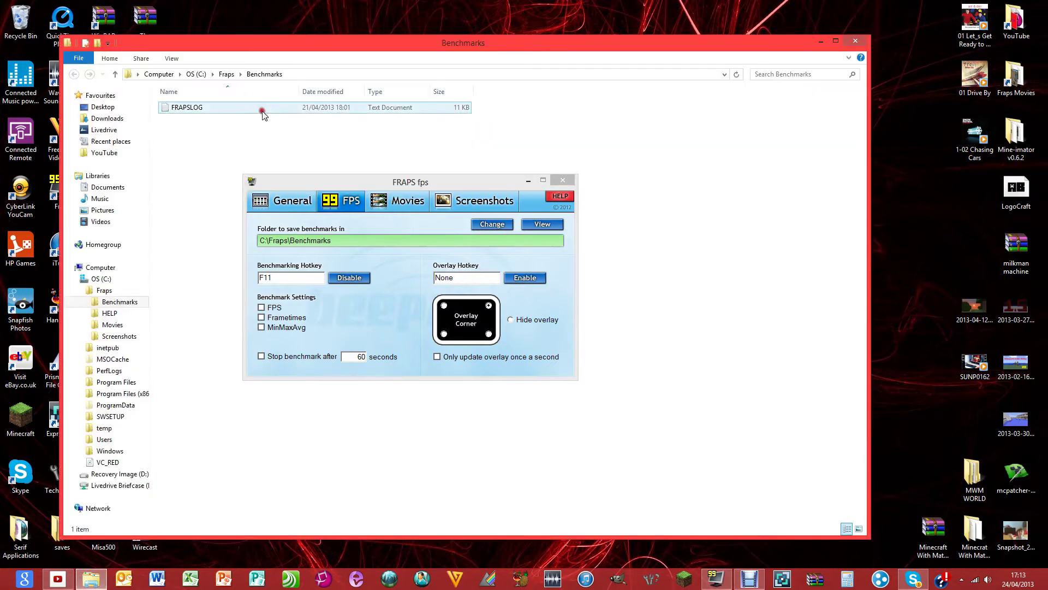
left_click(263, 113)
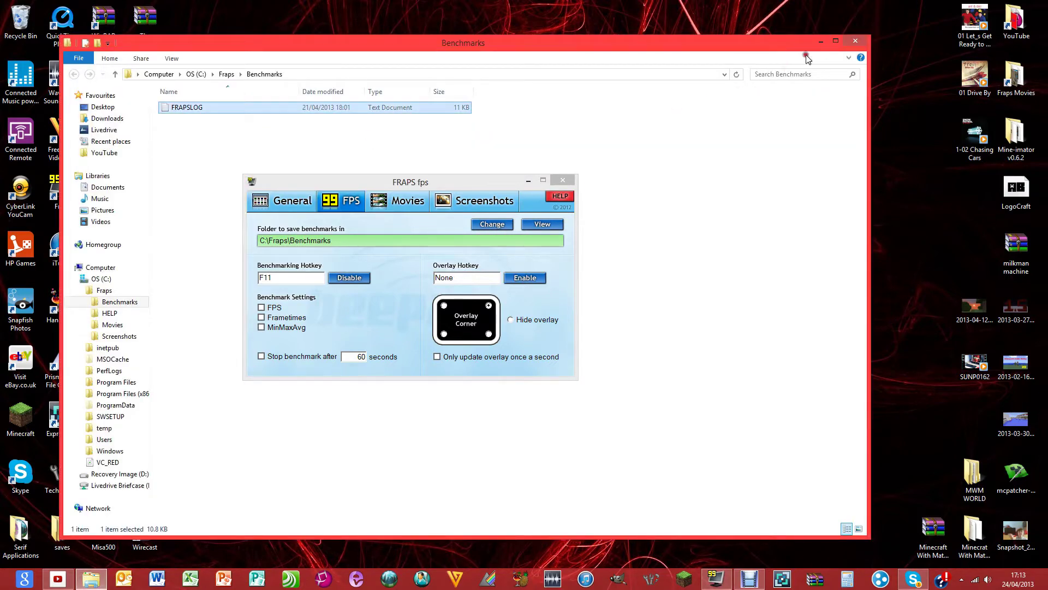
left_click(857, 43)
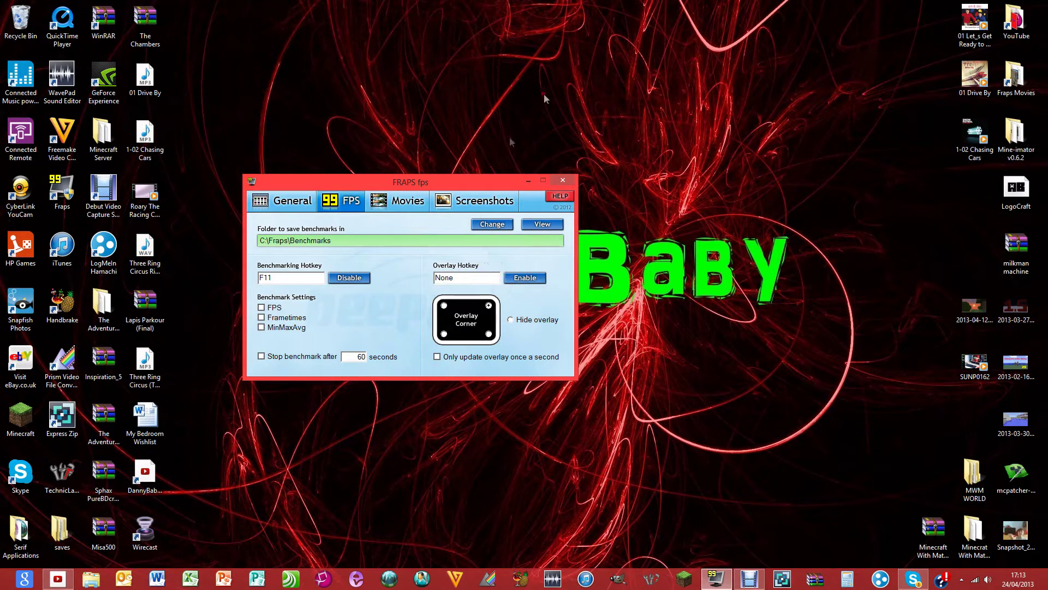
left_click(492, 284)
Open the movie save folder from the movie settings, go up to the Movies folder and minimize Fraps.
left_click(386, 203)
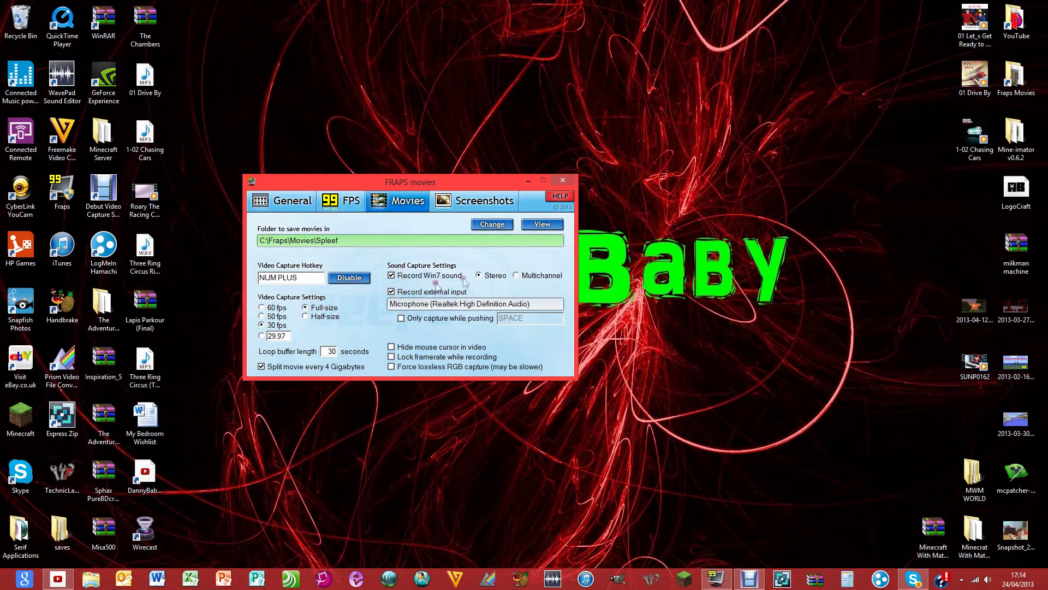
left_click(529, 225)
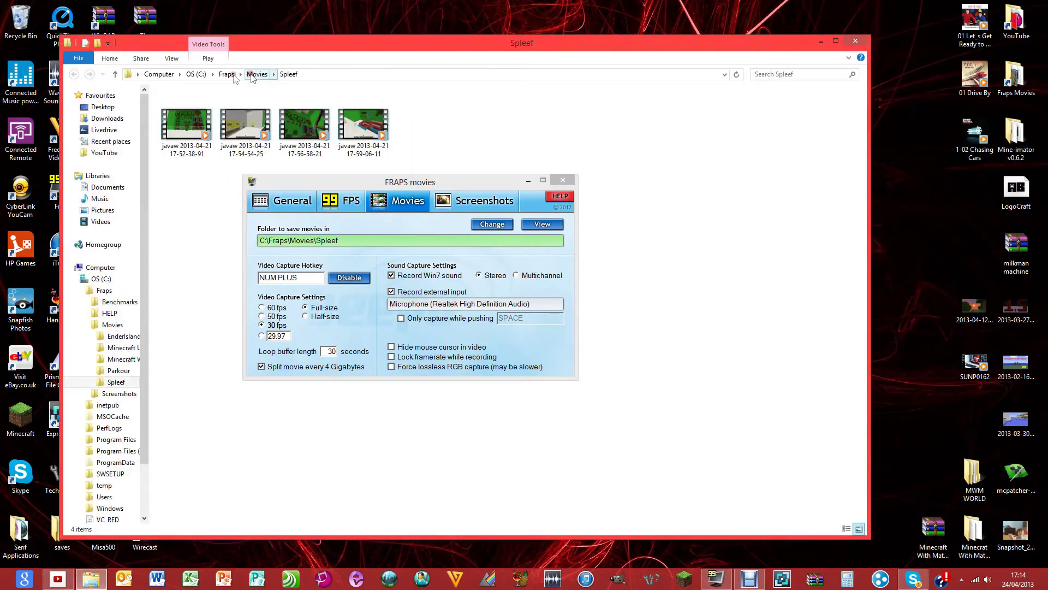
left_click(257, 74)
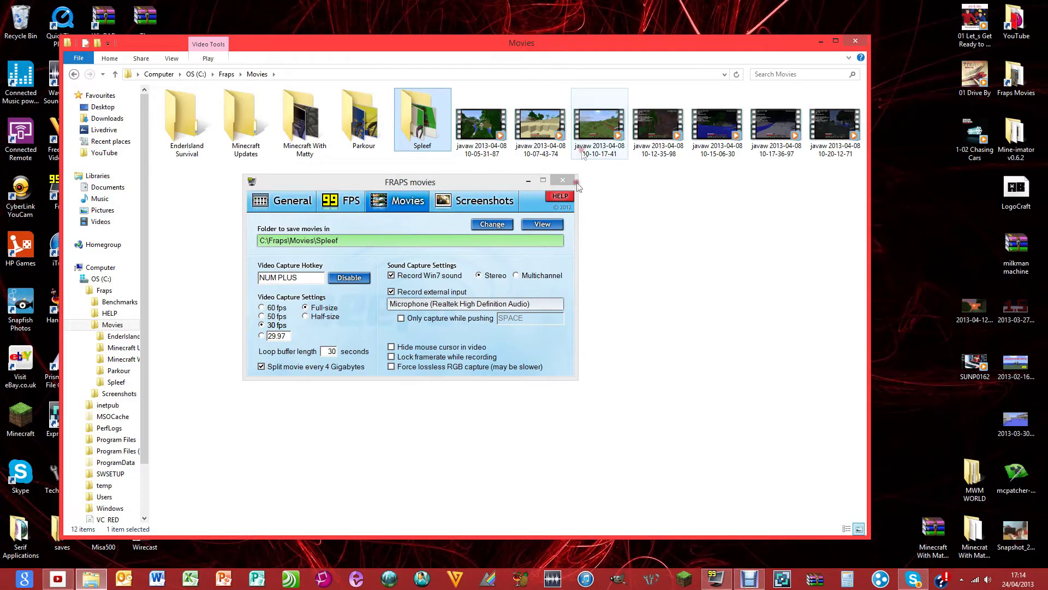
left_click(527, 181)
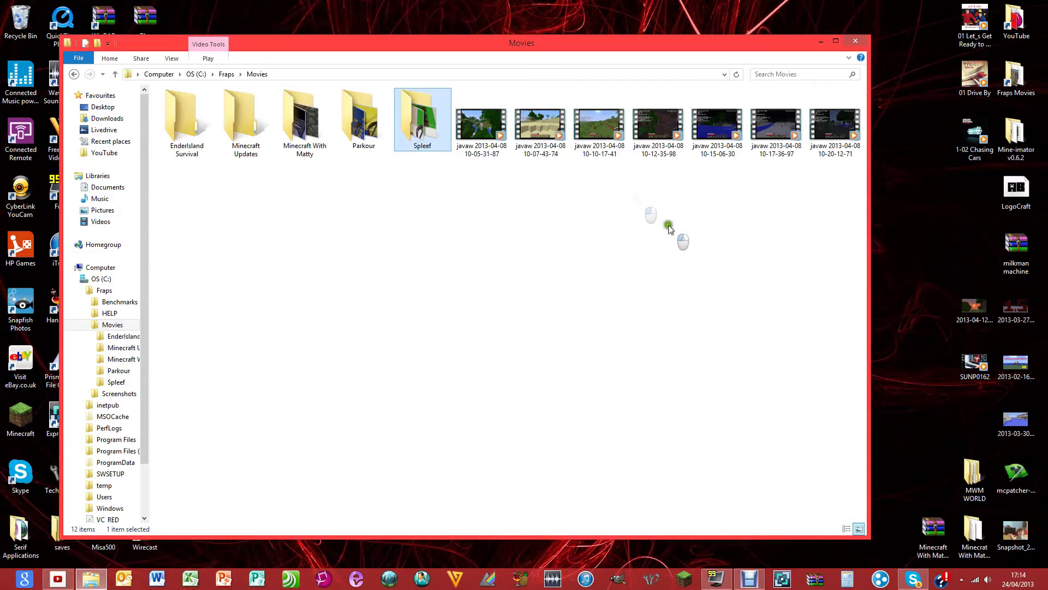
Check the contents of the EnderIsland Survival and Minecraft Updates folders inside Movies.
left_click(680, 240)
left_click_drag(364, 263, 699, 196)
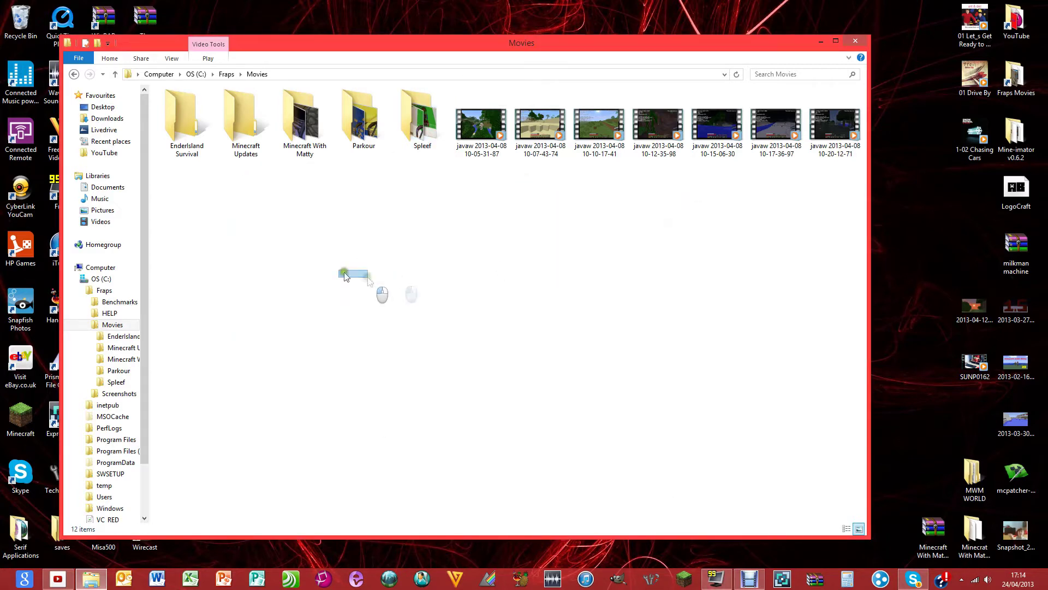
double_click(192, 137)
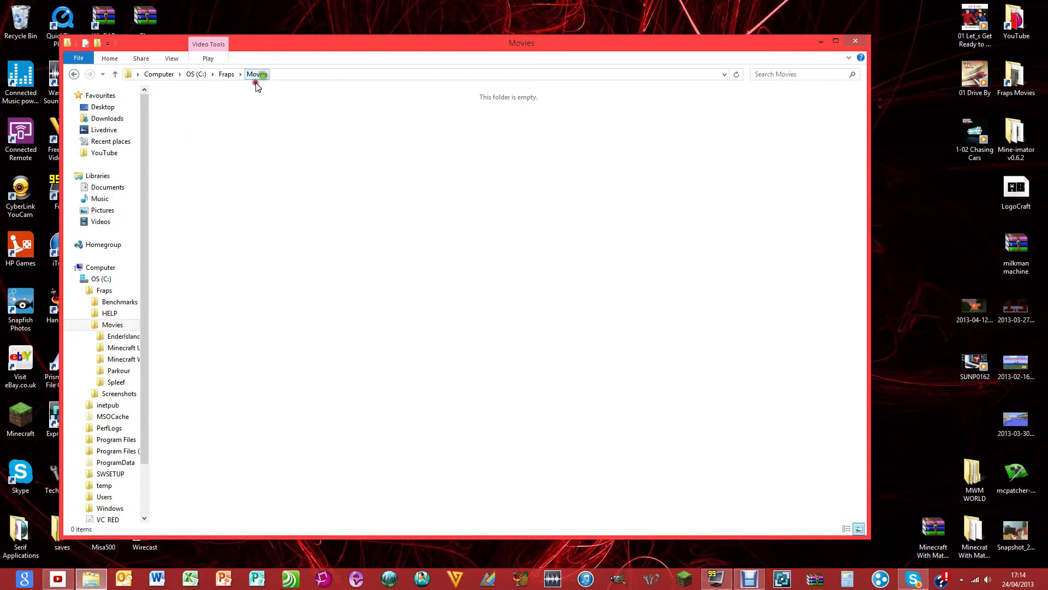
left_click(257, 74)
double_click(253, 131)
left_click(257, 76)
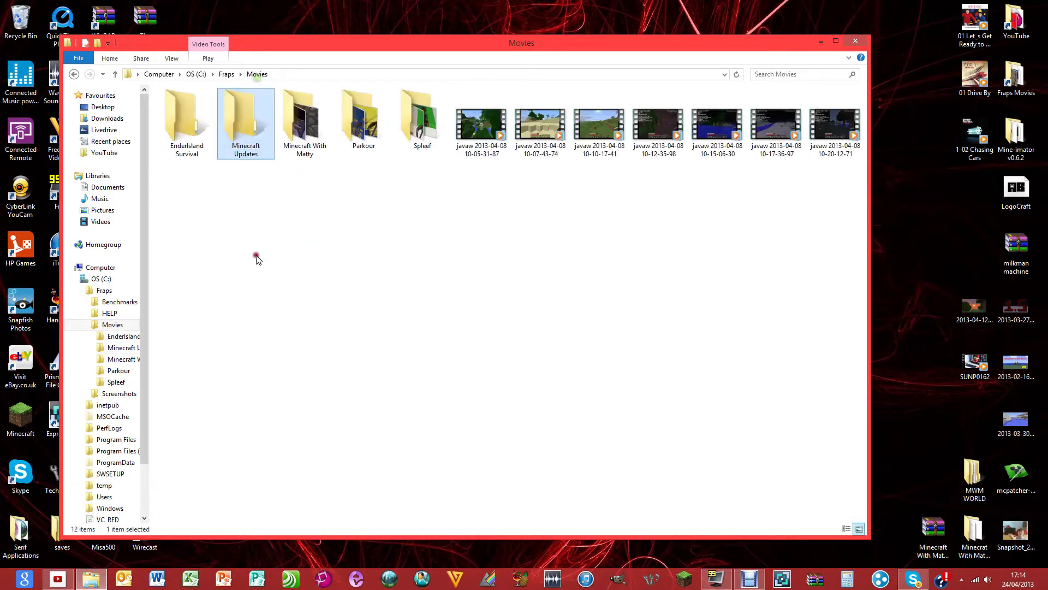
left_click_drag(196, 234, 842, 114)
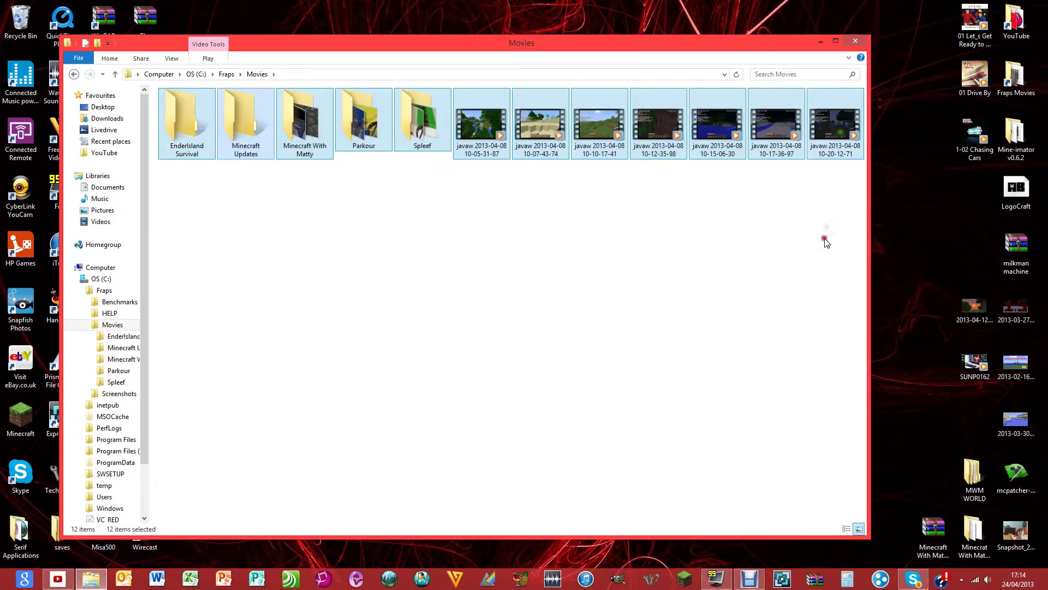
left_click(836, 252)
left_click_drag(842, 181, 485, 115)
left_click_drag(486, 189, 613, 225)
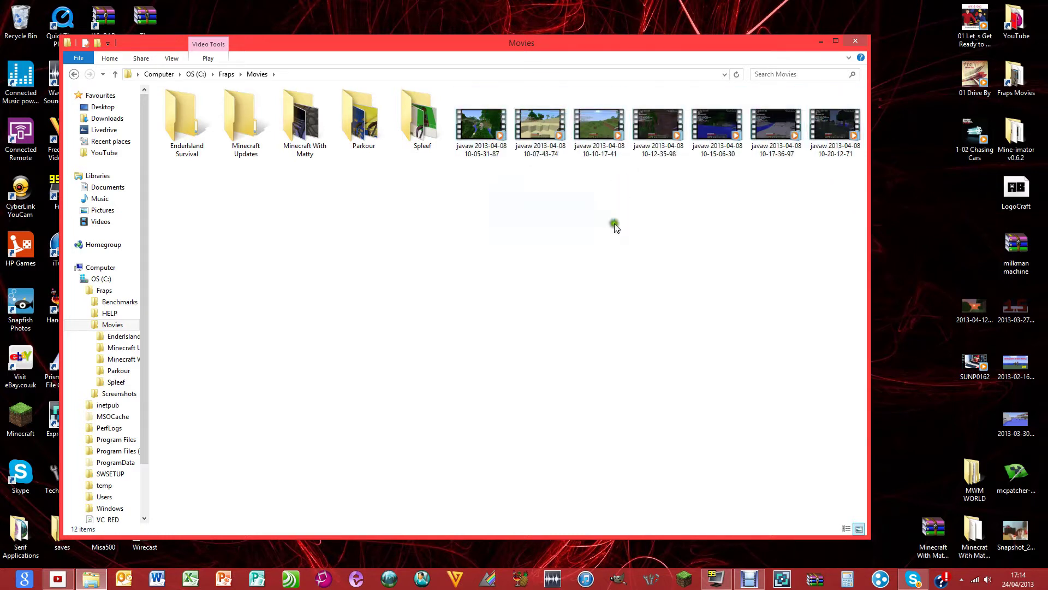
left_click_drag(675, 180, 328, 270)
left_click_drag(634, 214, 431, 268)
left_click_drag(464, 199, 543, 321)
left_click_drag(614, 194, 425, 339)
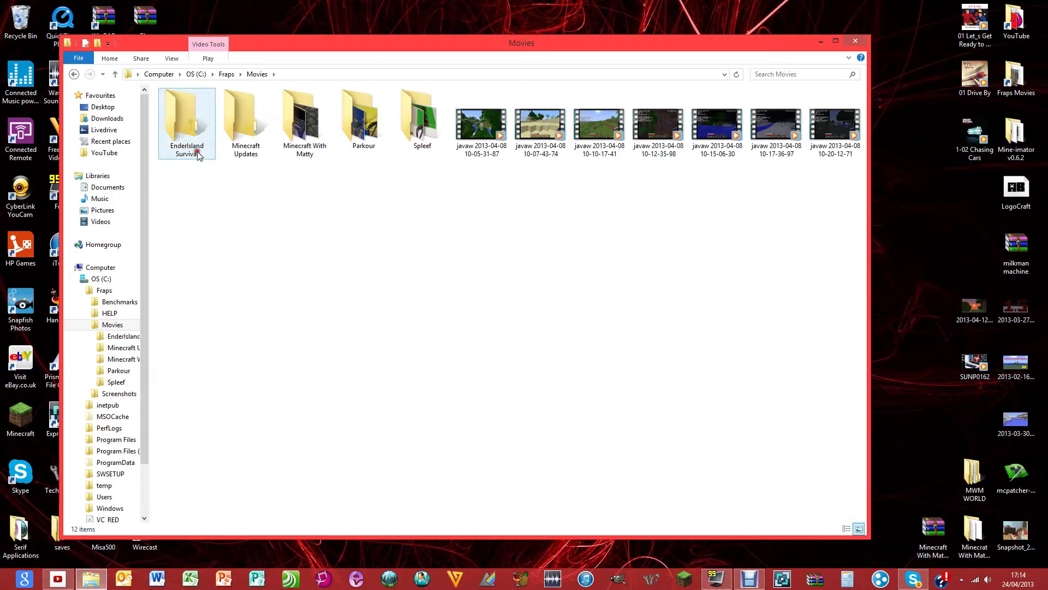
Look over the series folders in Movies and examine the clips inside Minecraft With Matty.
left_click(211, 133)
left_click(264, 136)
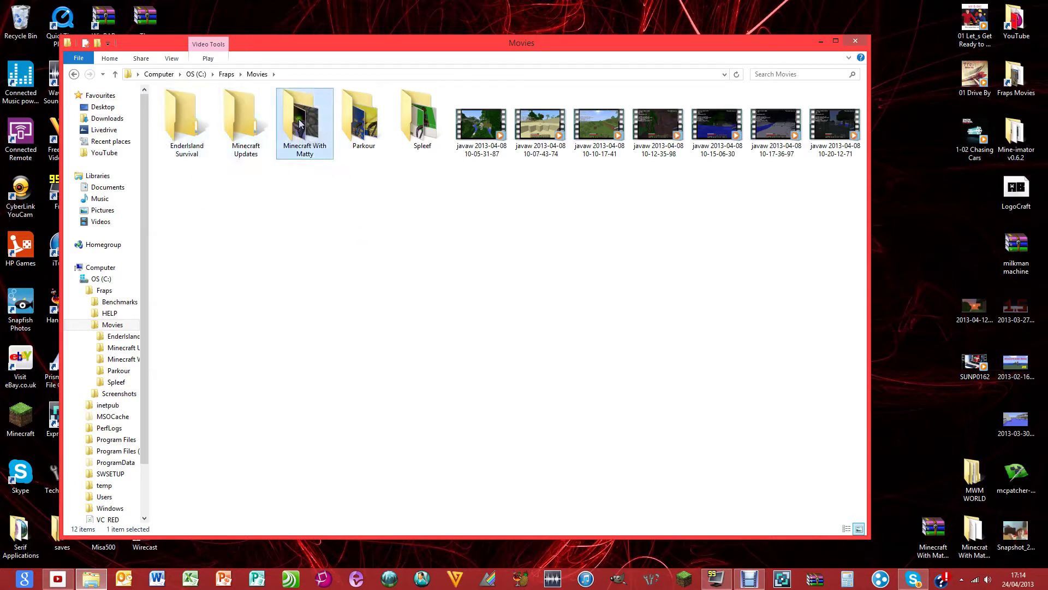
left_click(370, 127)
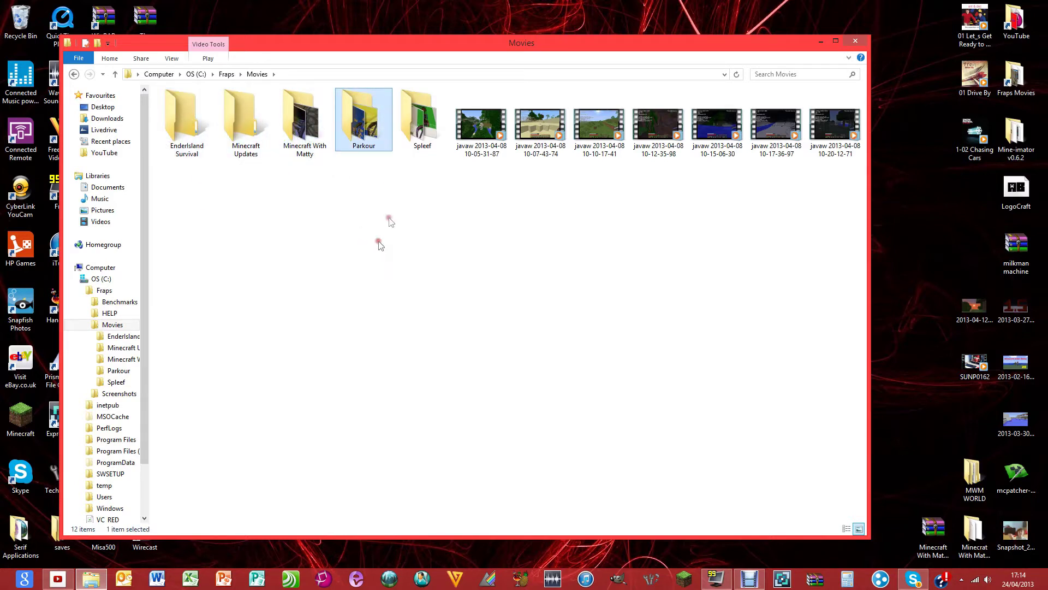
left_click(407, 128)
left_click(472, 316)
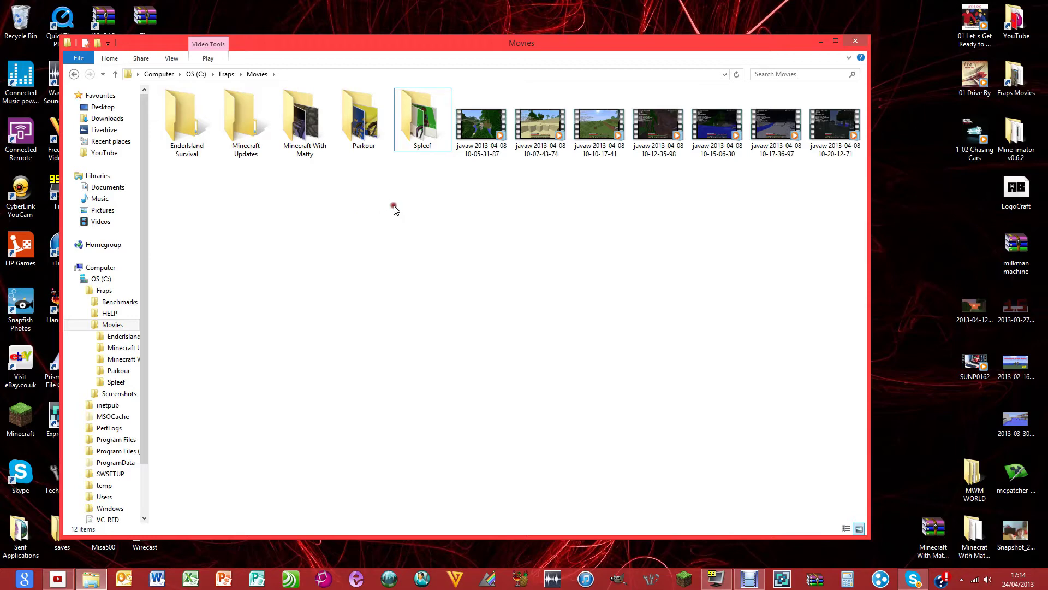
double_click(304, 123)
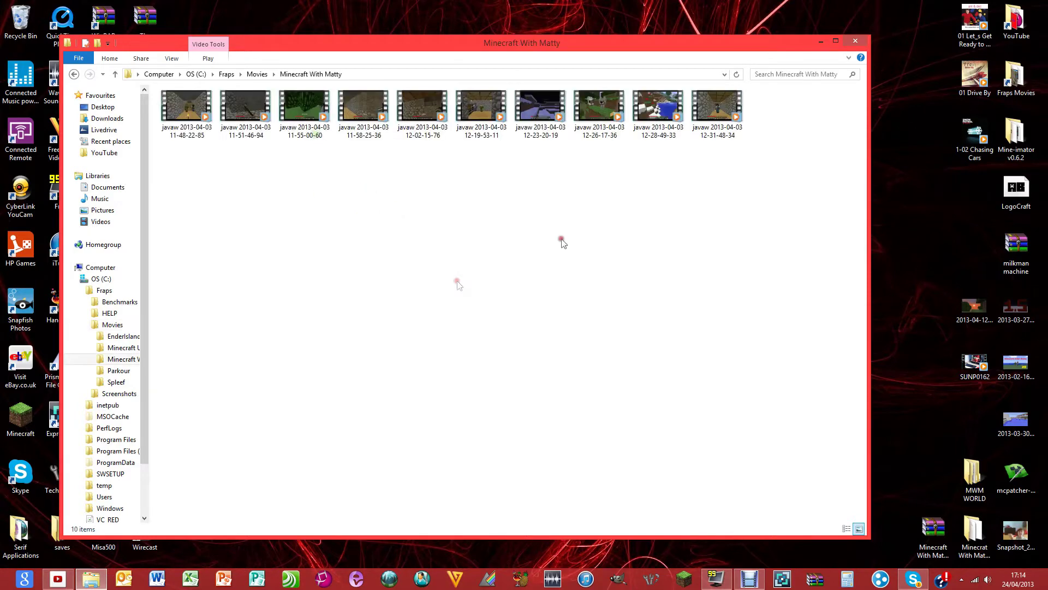
left_click_drag(785, 206, 159, 88)
left_click(256, 73)
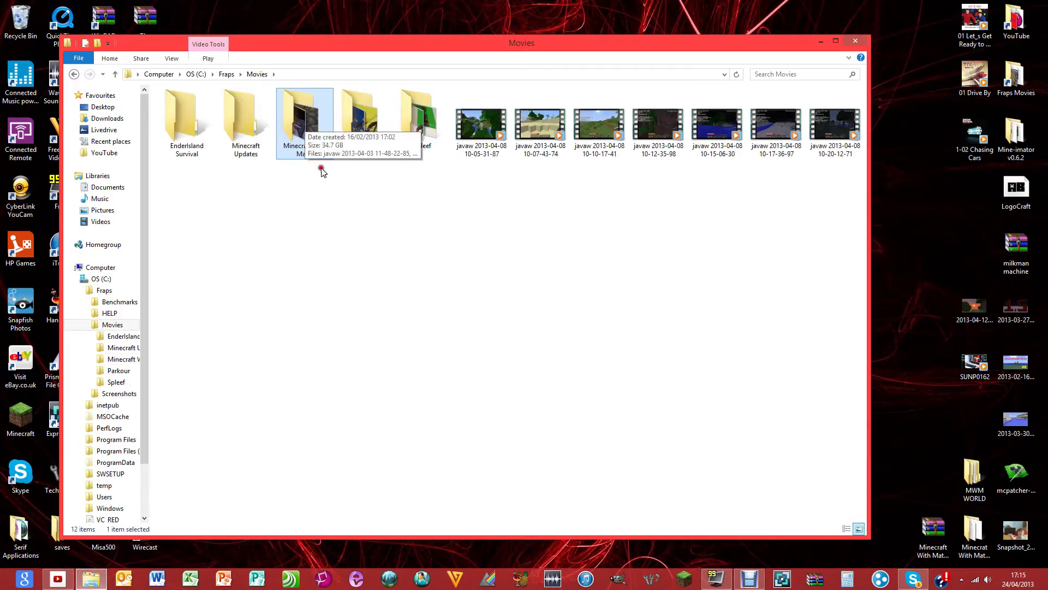
Change the Fraps movie save folder to Minecraft With Matty and close the Movies folder window.
left_click(724, 578)
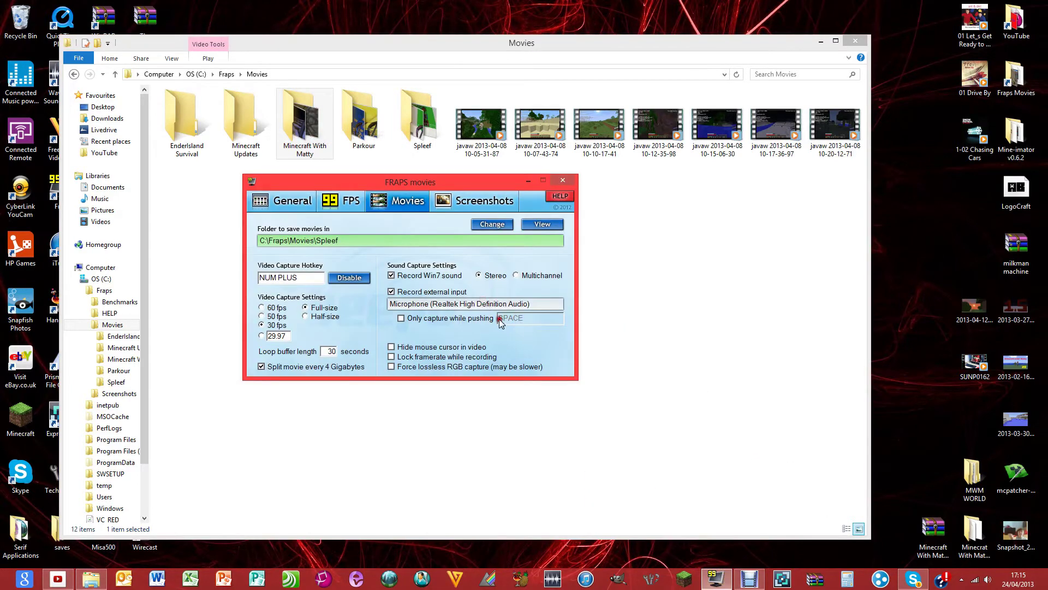
left_click(492, 225)
left_click_drag(597, 272, 597, 294)
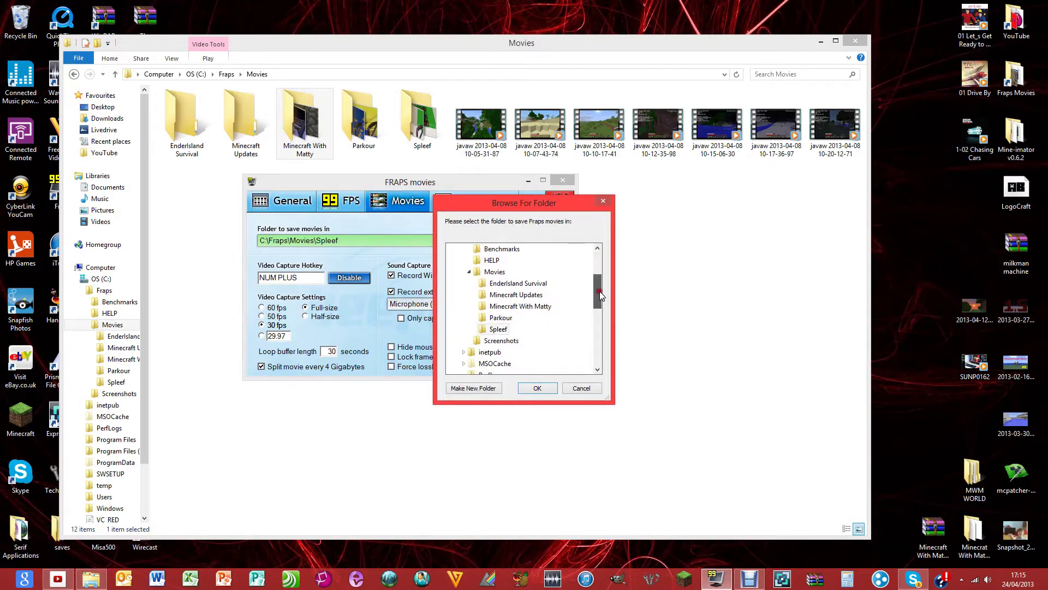
left_click(494, 307)
left_click(546, 388)
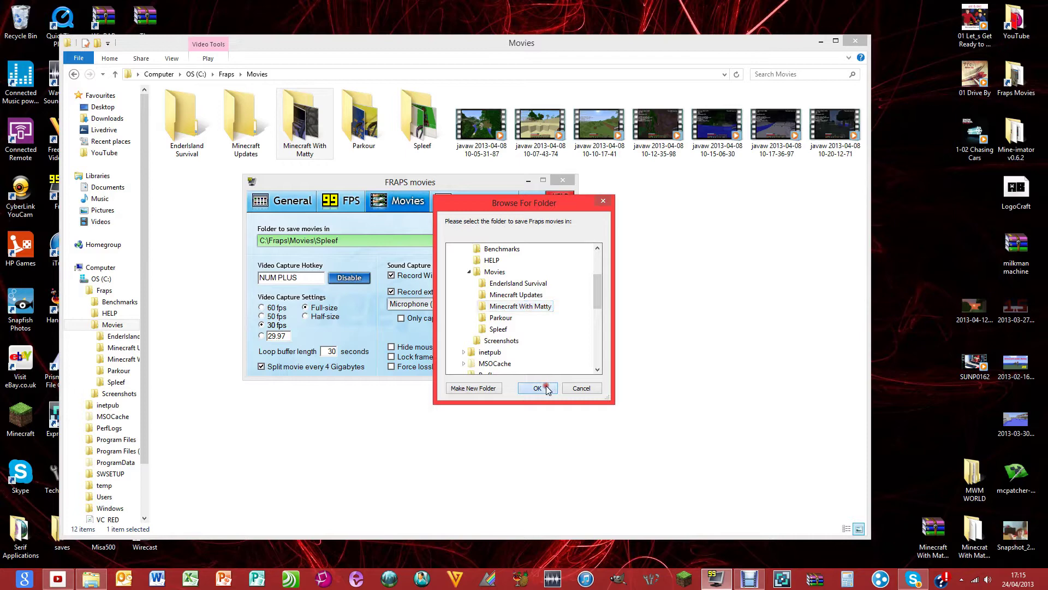
left_click(382, 241)
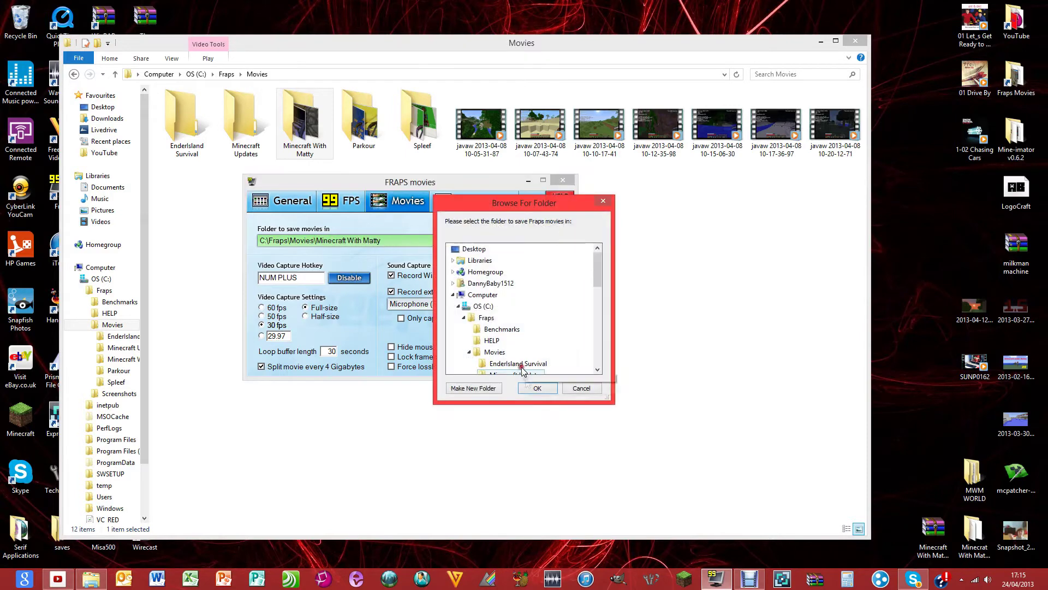
left_click(582, 388)
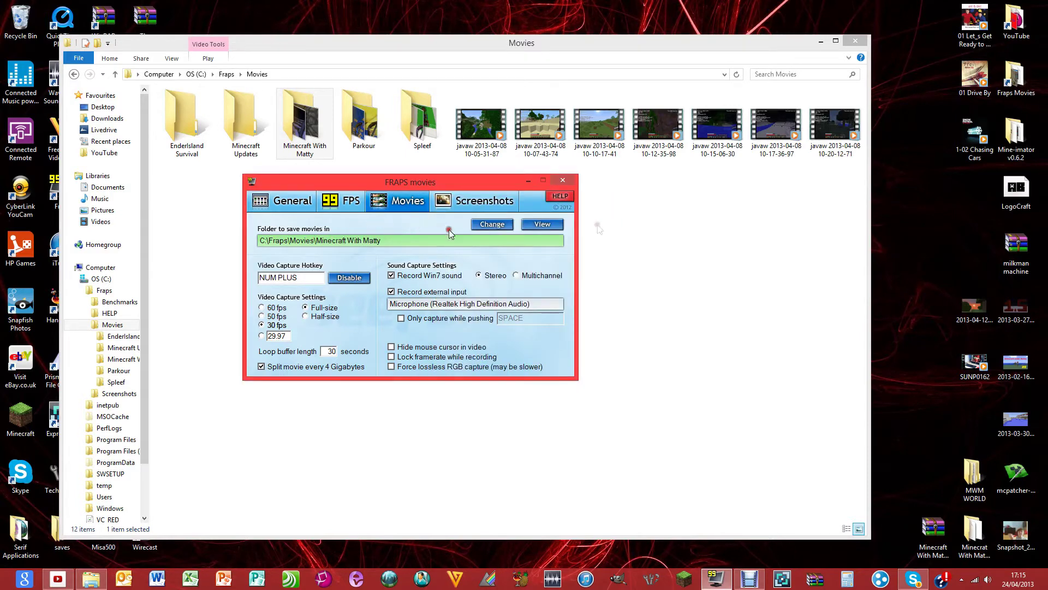
left_click(855, 41)
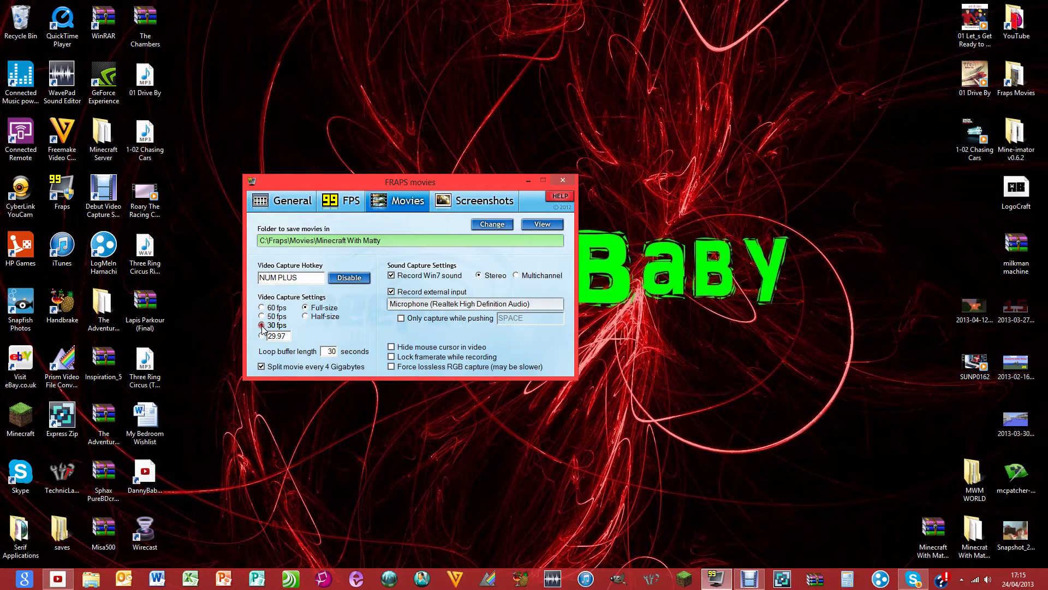
Review the movie settings for video size, frame rate, file splitting and external sound input.
left_click(305, 309)
left_click(283, 336)
left_click(276, 369)
left_click(279, 367)
left_click(221, 133)
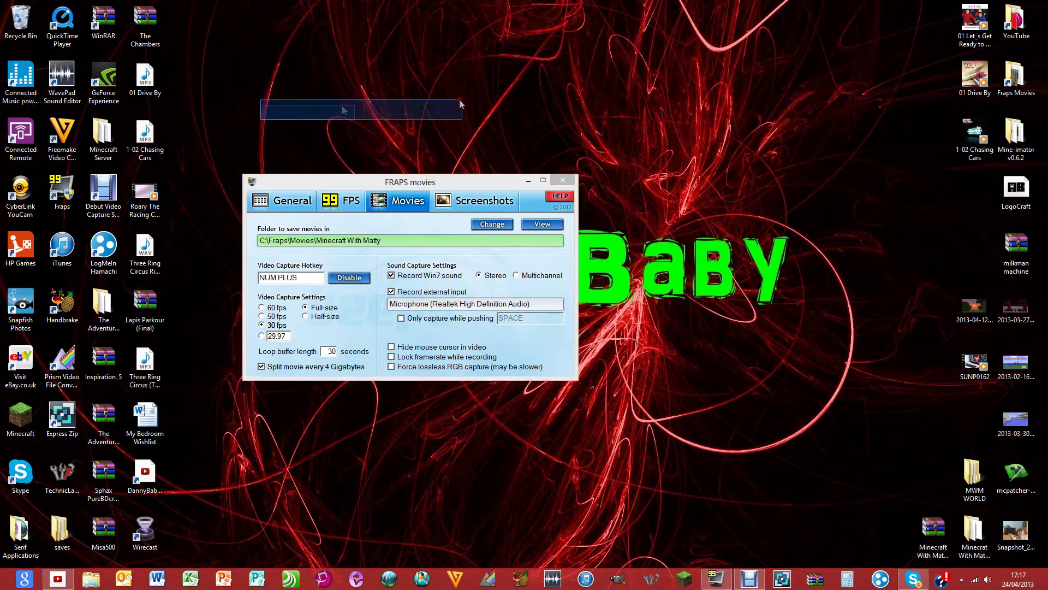
left_click(452, 185)
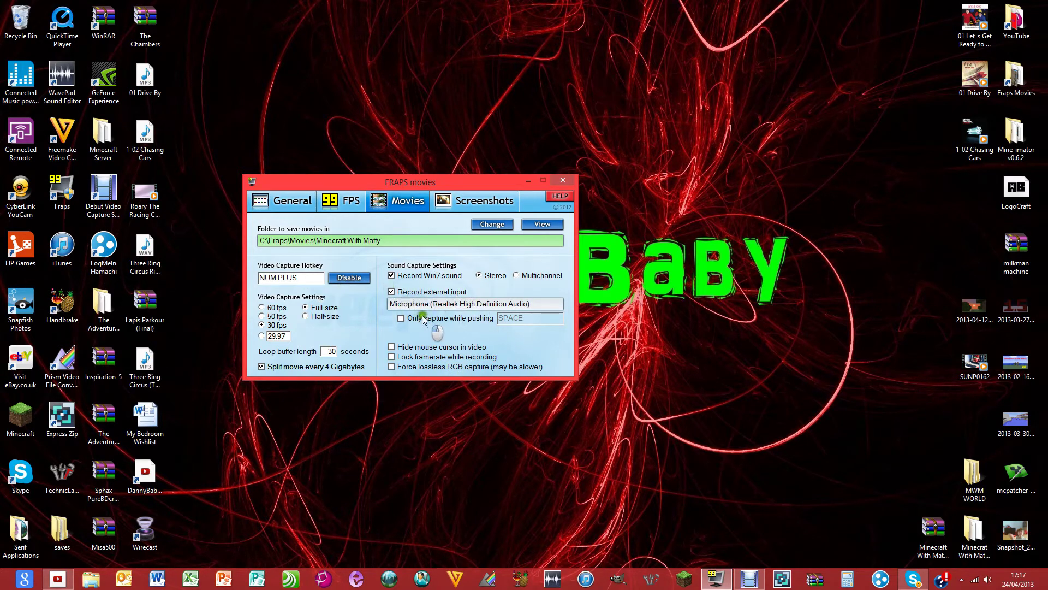
left_click(392, 292)
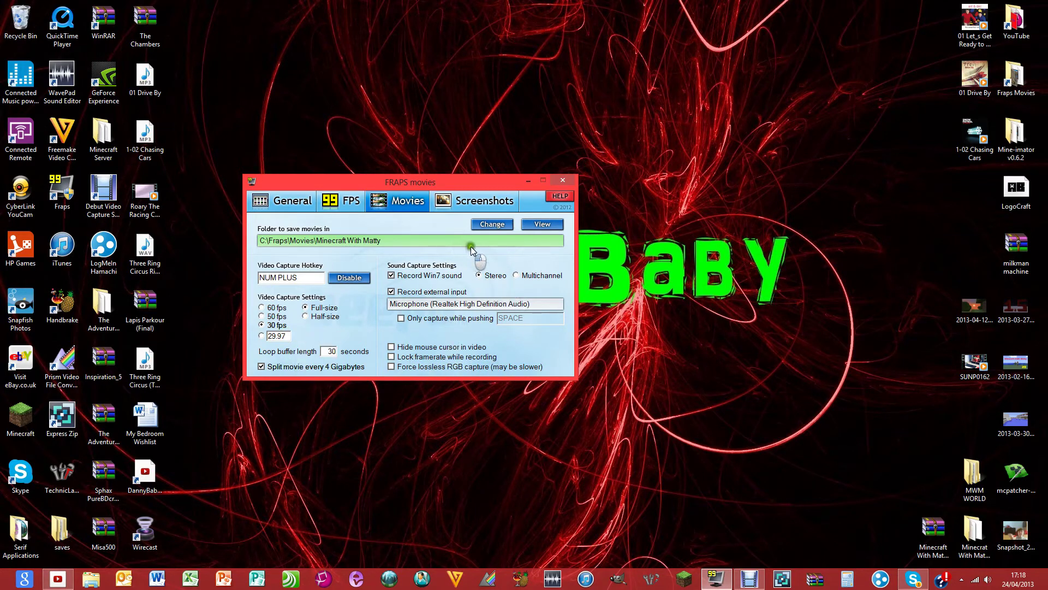
Examine the screenshot settings and the folder where screenshots are saved, closing that folder when done.
left_click(474, 201)
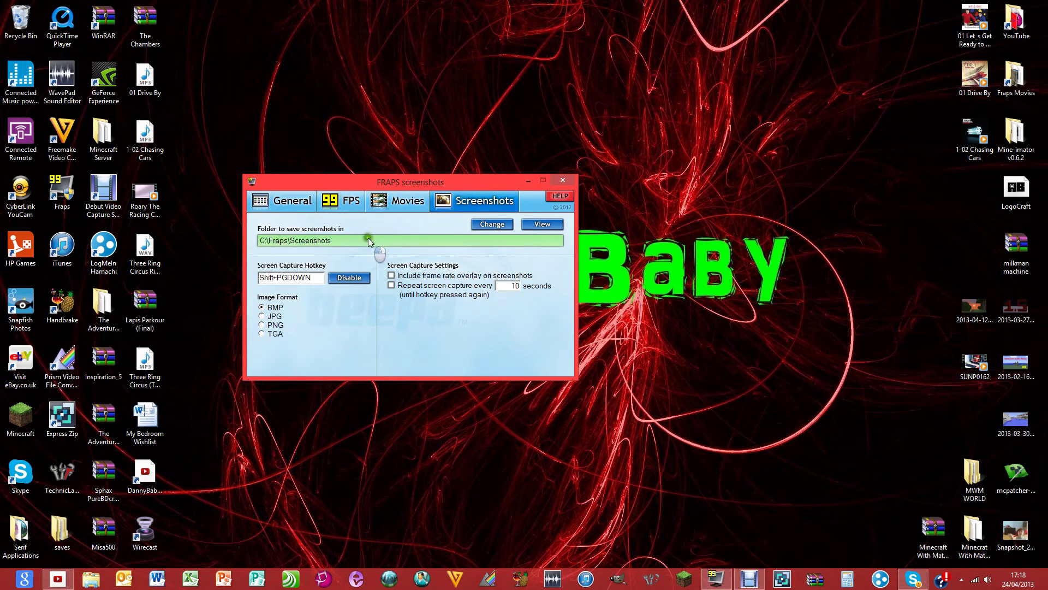
left_click(549, 223)
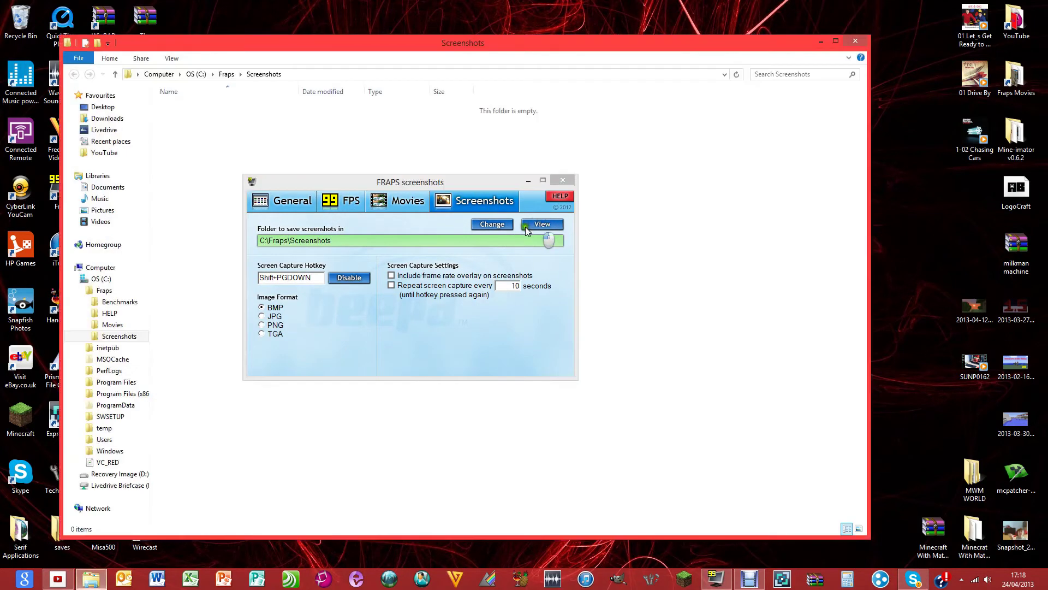
left_click(856, 41)
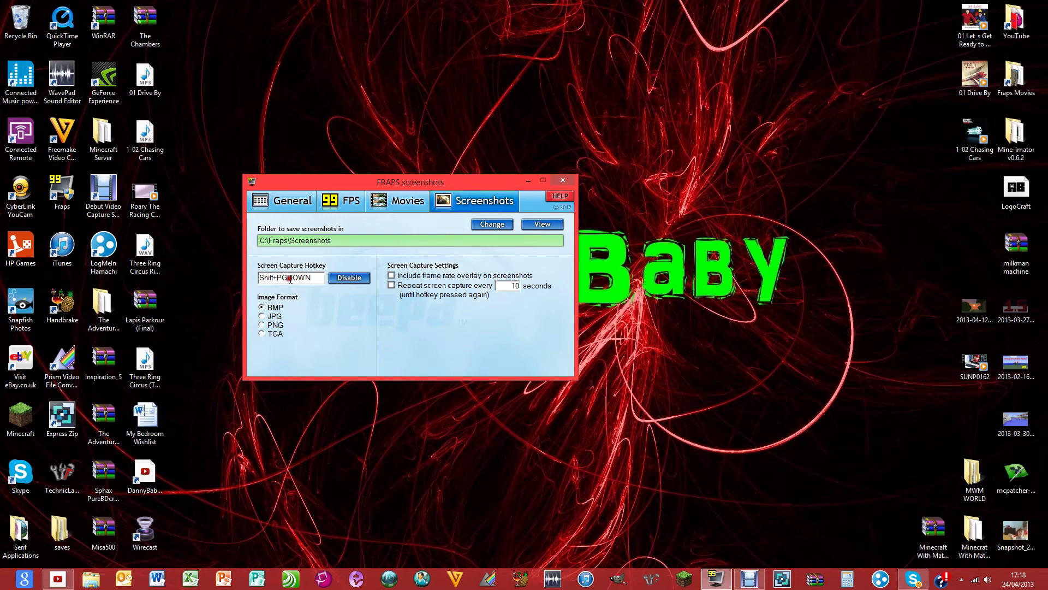
Set the screen capture hotkey to numpad minus and choose BMP as the screenshot image format.
left_click(307, 277)
key("KP_Subtract")
left_click(263, 307)
left_click(425, 300)
Revisit the general settings and return to the movie capture settings.
left_click(276, 201)
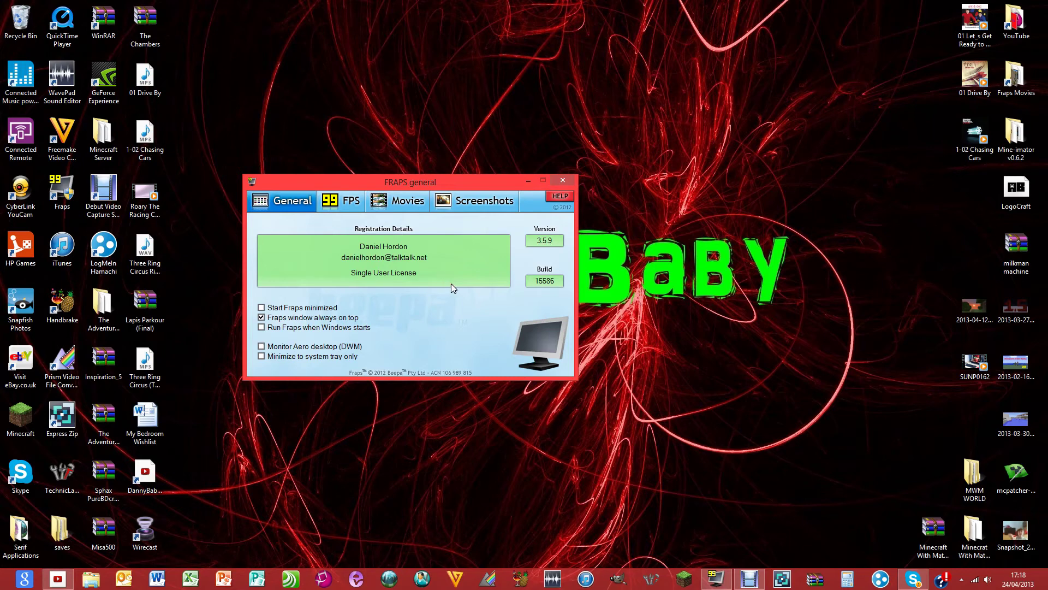
left_click(403, 206)
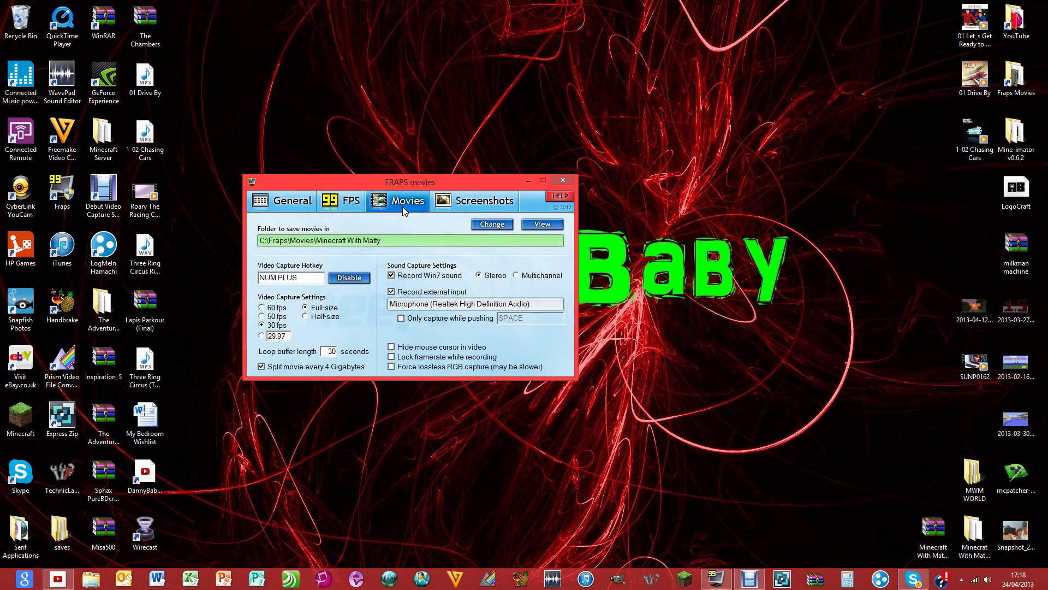